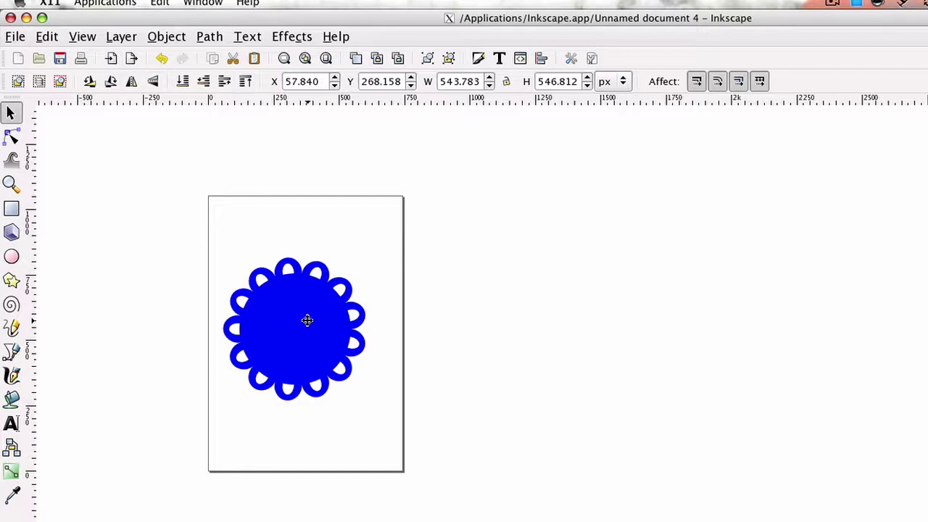
Move the blue scalloped shape off the page to the right and draw a large green circle.
left_click_drag(283, 294, 527, 288)
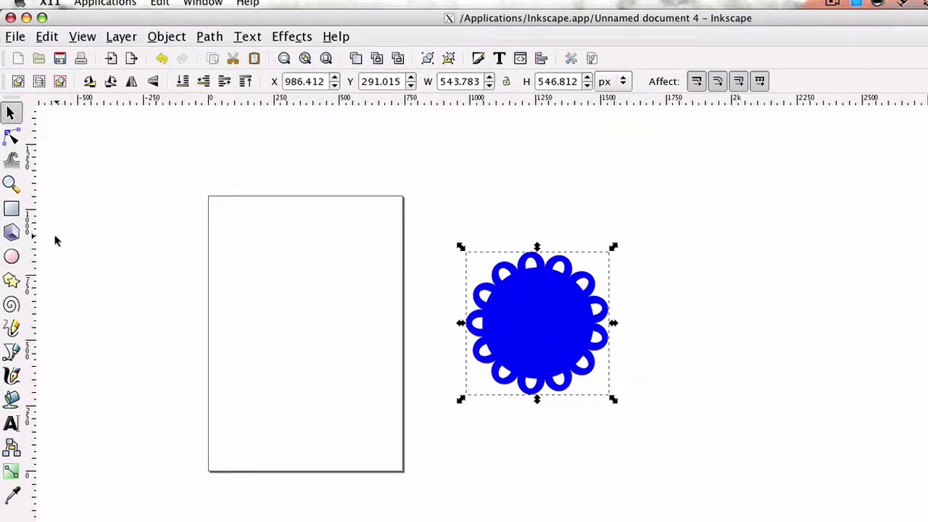
left_click(11, 257)
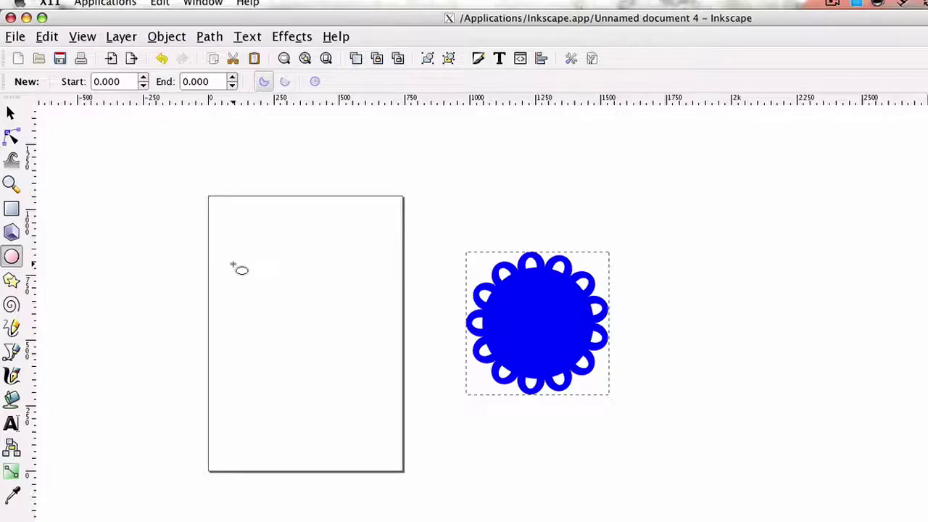
left_click(239, 270)
left_click_drag(266, 293, 340, 380)
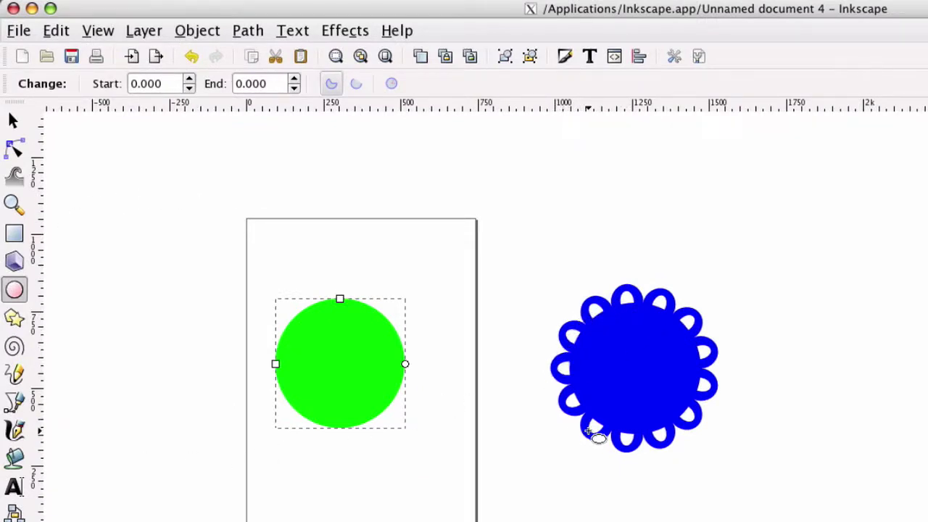
Type a black '0' above the green circle and enlarge it to about 186 × 204 px.
left_click(15, 487)
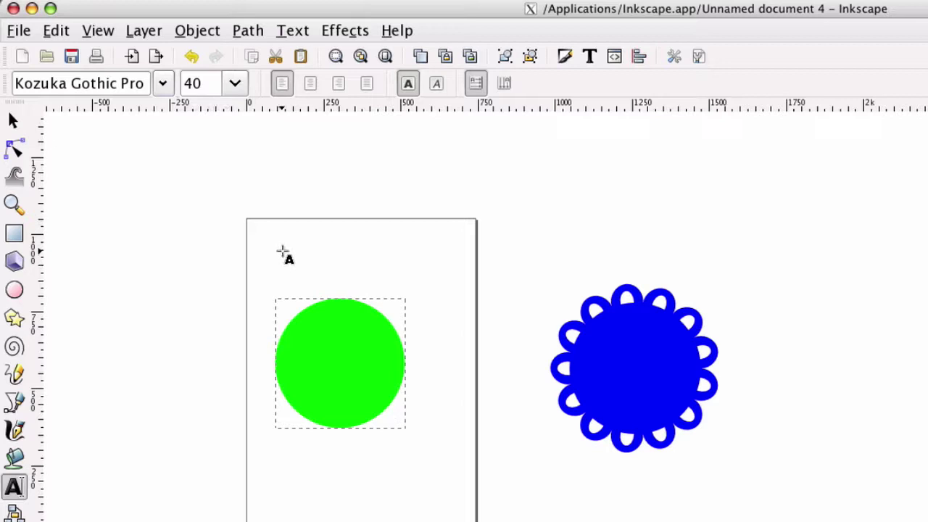
left_click(280, 238)
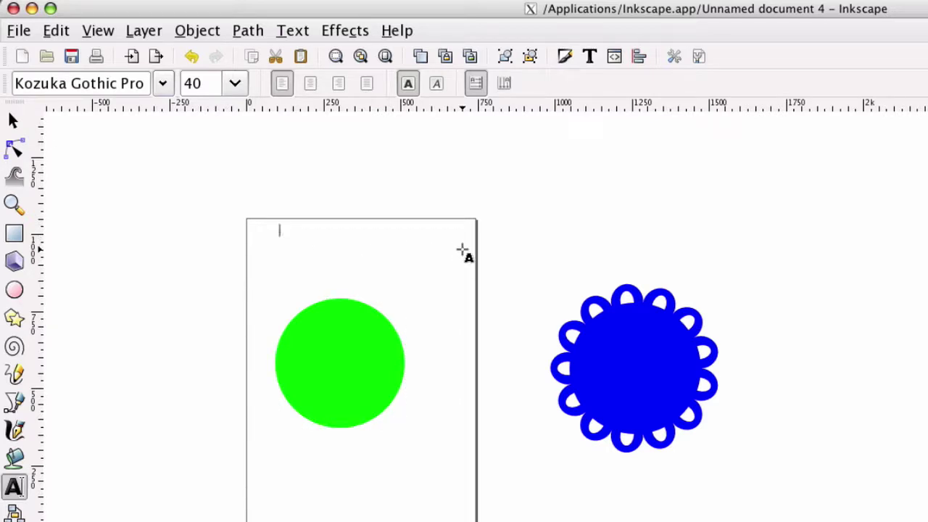
type("0")
left_click(15, 121)
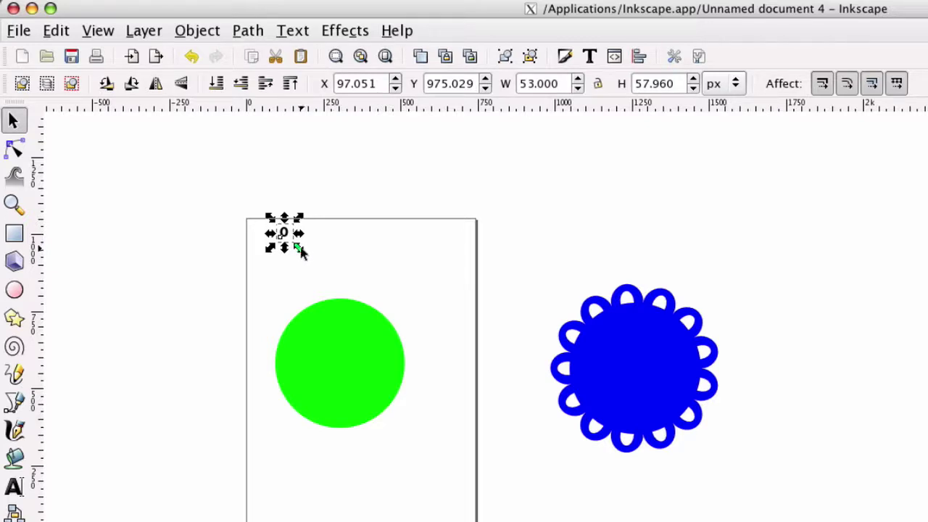
left_click_drag(299, 249, 344, 294)
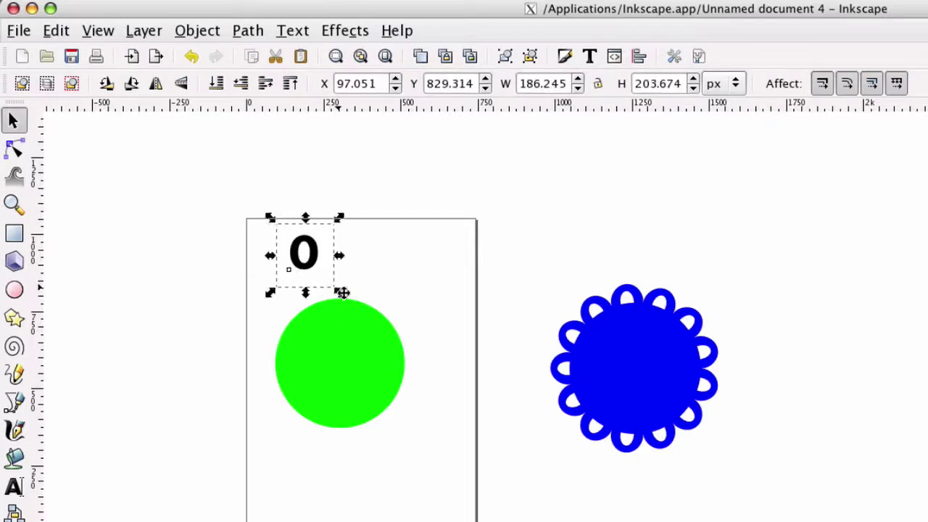
left_click(410, 249)
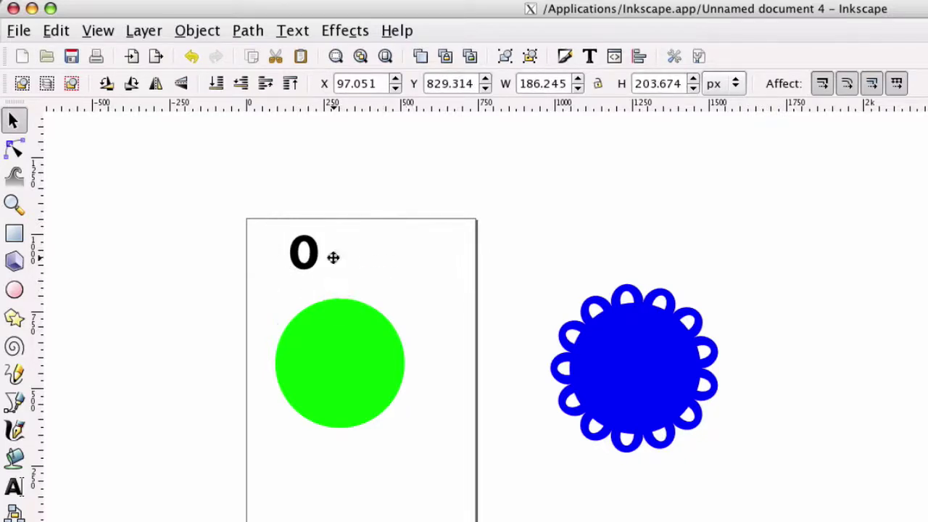
Convert both the 0 and the green circle to paths with Object to Path.
left_click_drag(220, 183, 457, 455)
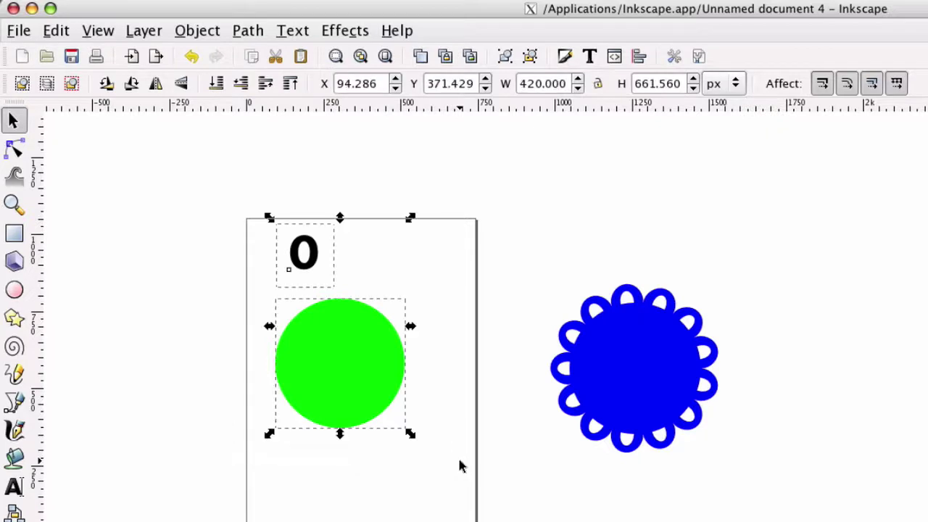
left_click(247, 30)
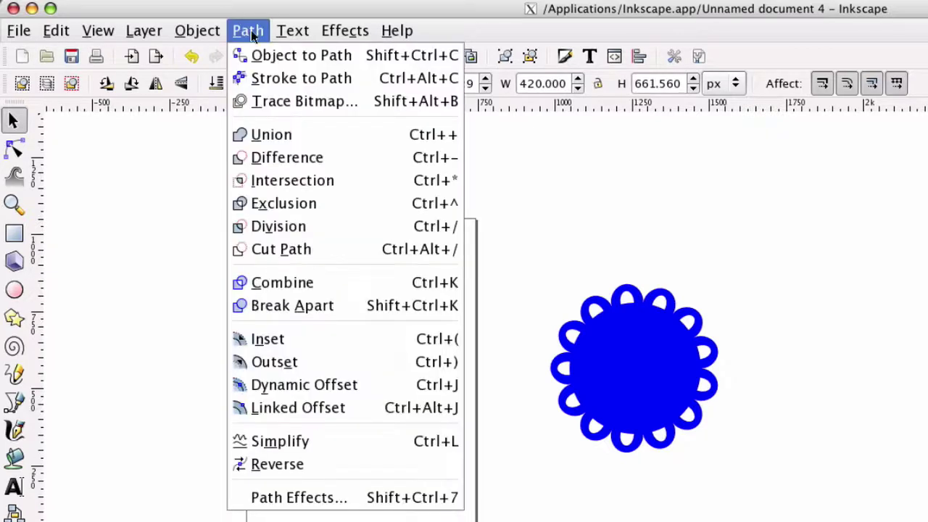
left_click(275, 64)
Move the 0 on its own down toward the green circle's top edge.
left_click(160, 277)
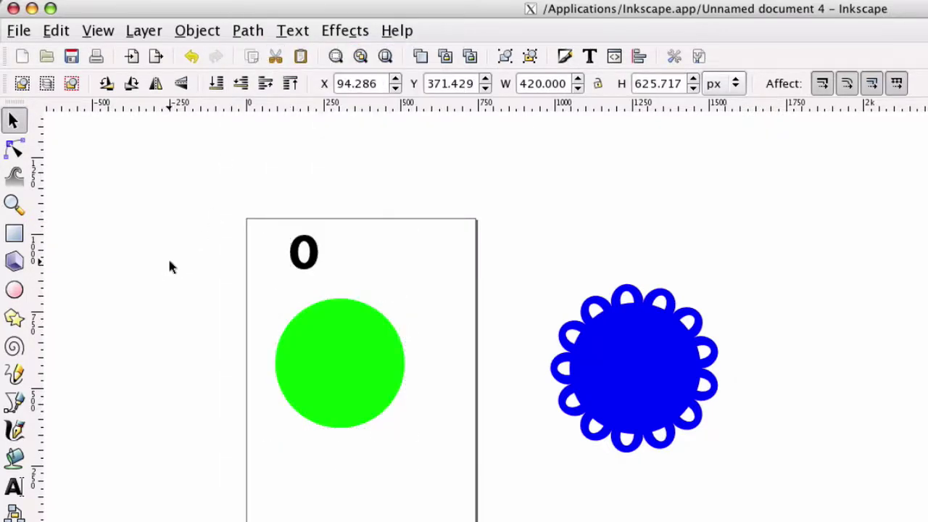
left_click(313, 250)
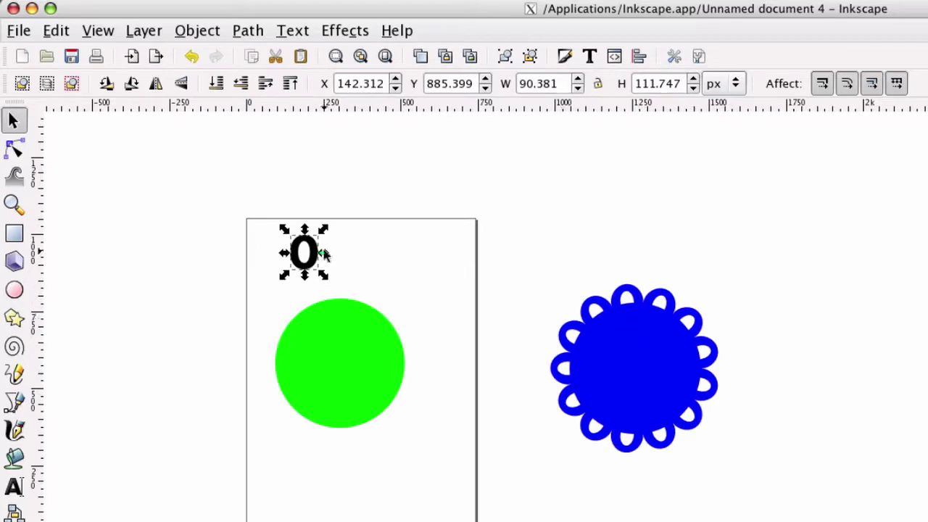
left_click_drag(308, 239, 292, 271)
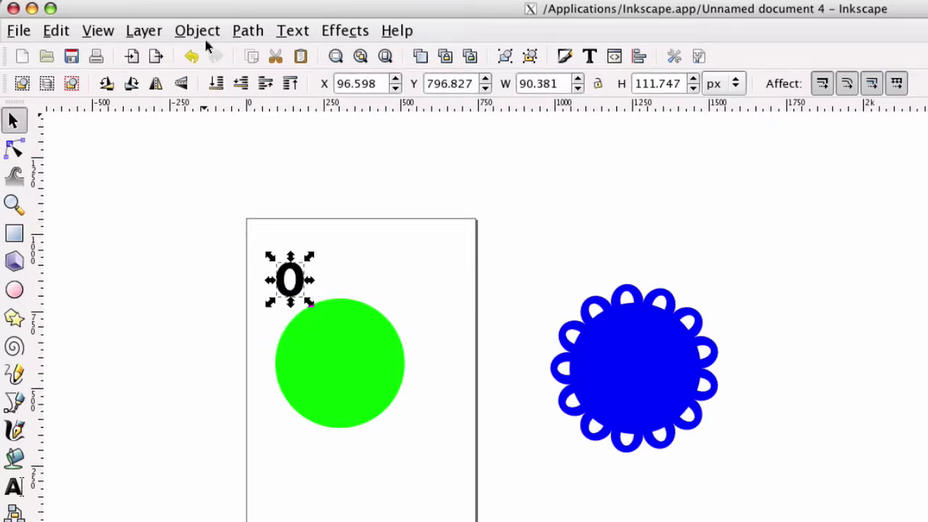
Send the 0 to the bottom of the stack and nudge it against the circle's top edge.
left_click(185, 34)
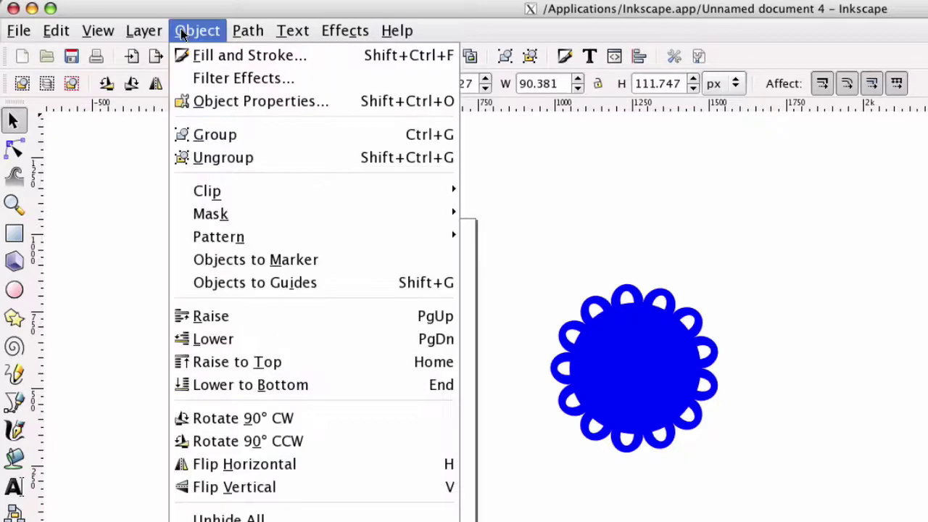
mouse_move(166, 34)
mouse_move(196, 32)
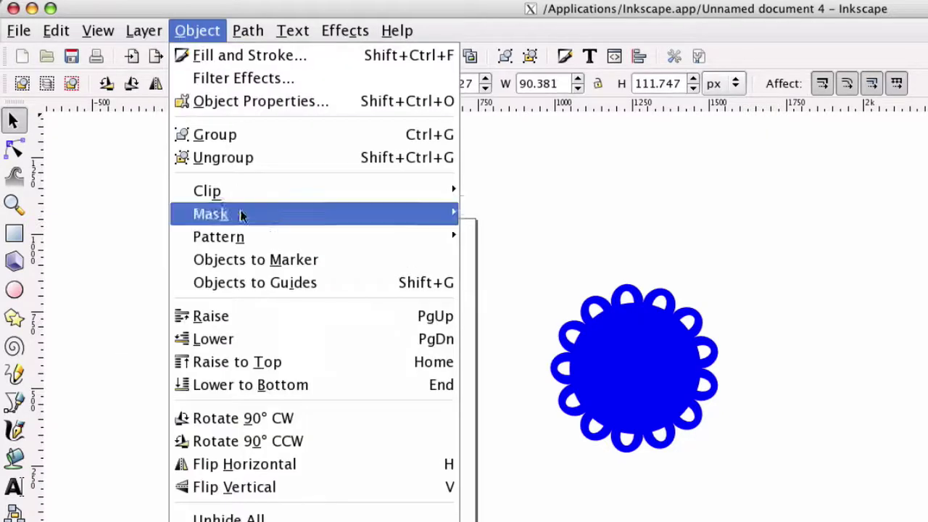
left_click(290, 385)
left_click_drag(296, 271, 308, 306)
left_click(354, 334)
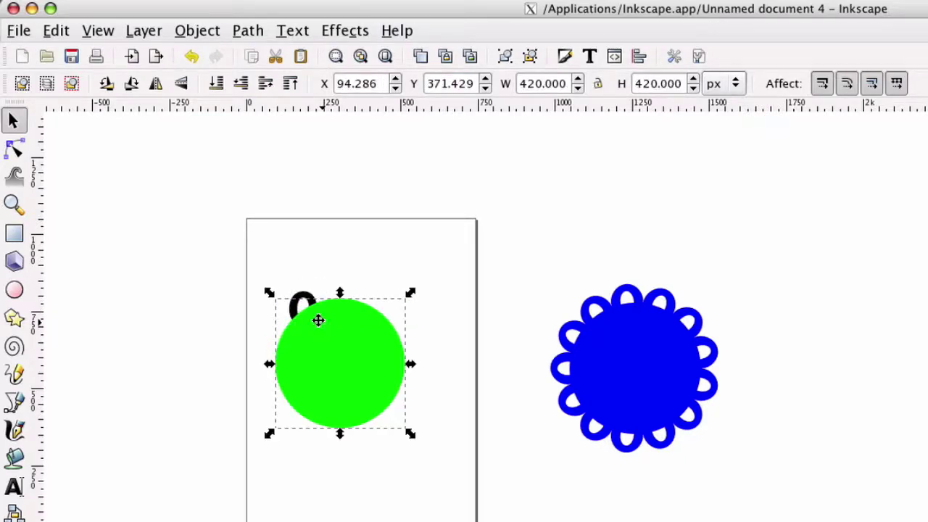
left_click(261, 282)
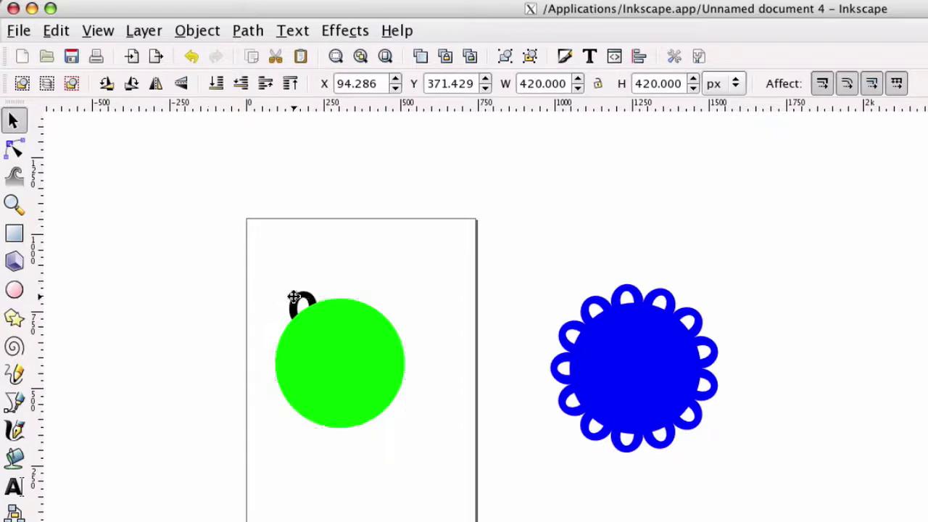
mouse_move(293, 299)
left_mouse_down()
mouse_move(296, 307)
mouse_move(284, 288)
left_mouse_up()
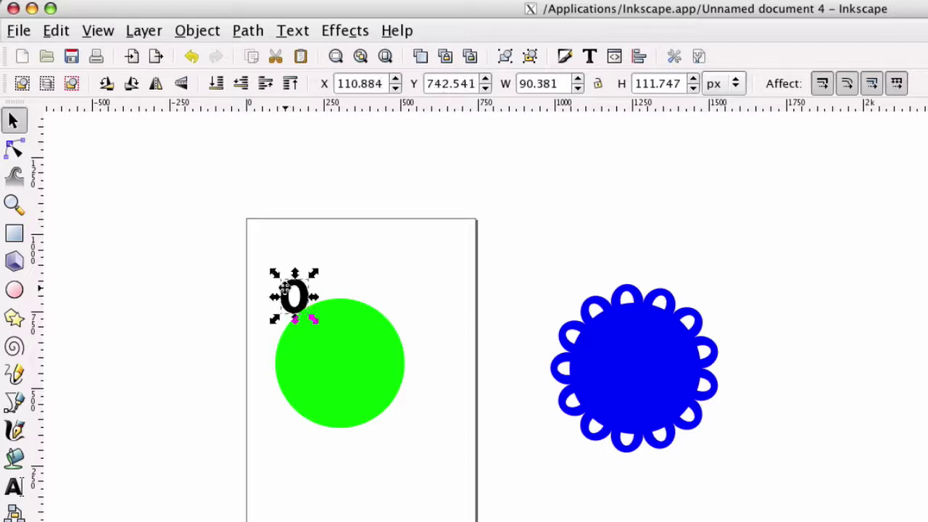
left_click(218, 295)
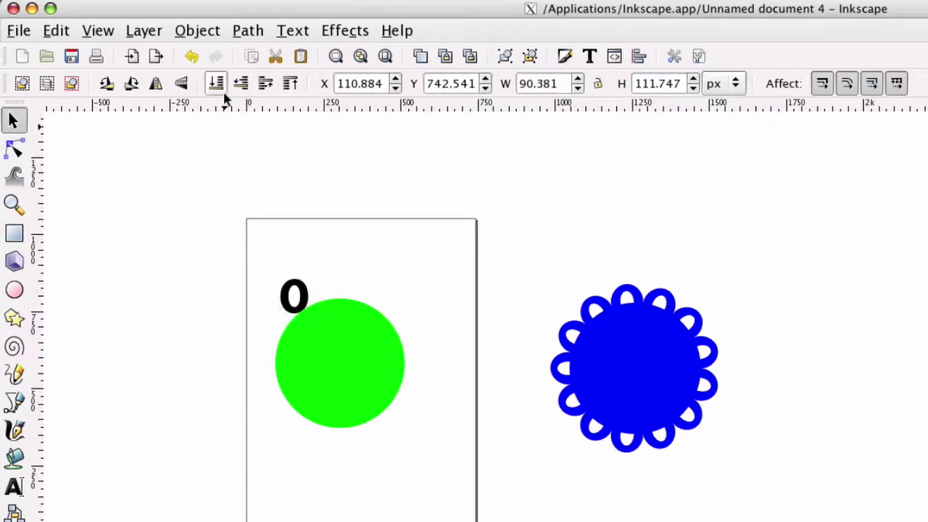
Raise the 0 to the top and place it just above the circle at X 39.455, Y 851.113.
left_click(295, 287)
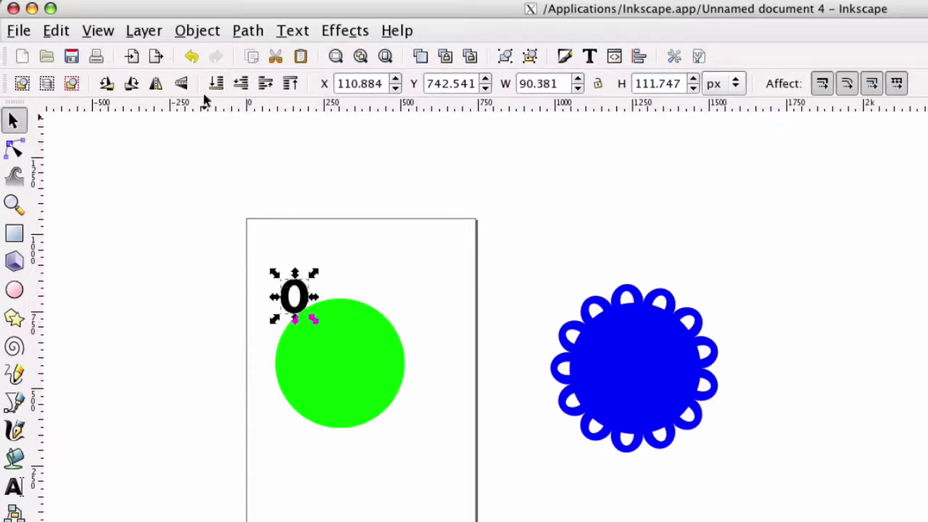
left_click(214, 33)
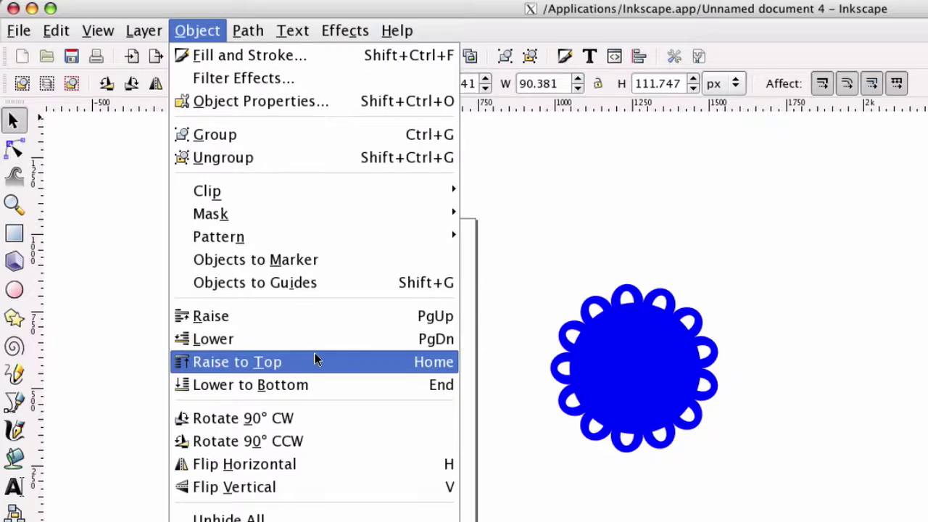
left_click(314, 360)
left_click(265, 291)
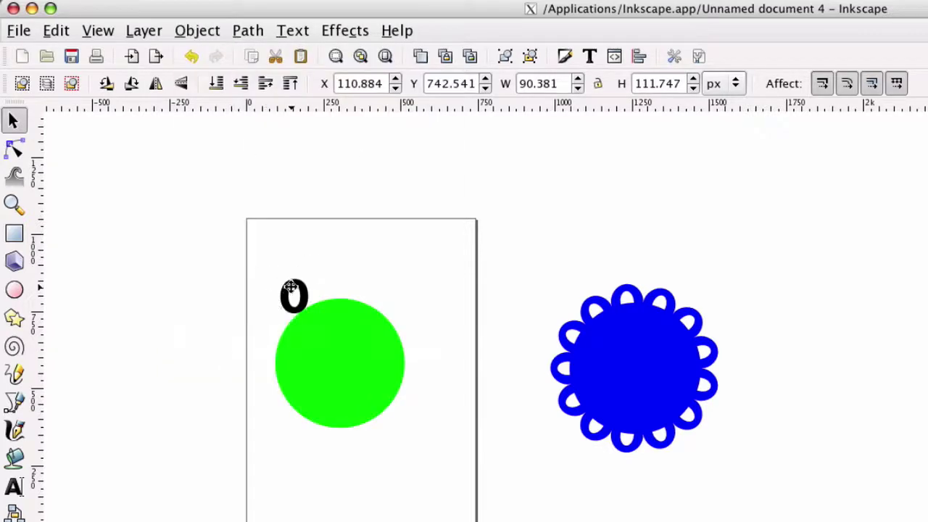
left_click_drag(290, 286, 269, 258)
Wrap stretched copies of the 0 around the green circle with Pattern along Path, Repeated, stretched.
left_click(196, 310)
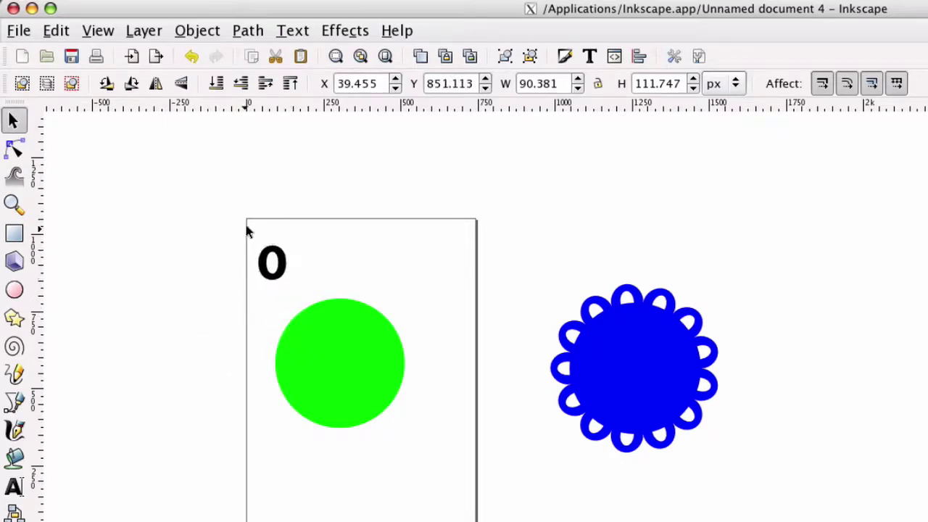
left_click_drag(235, 223, 458, 480)
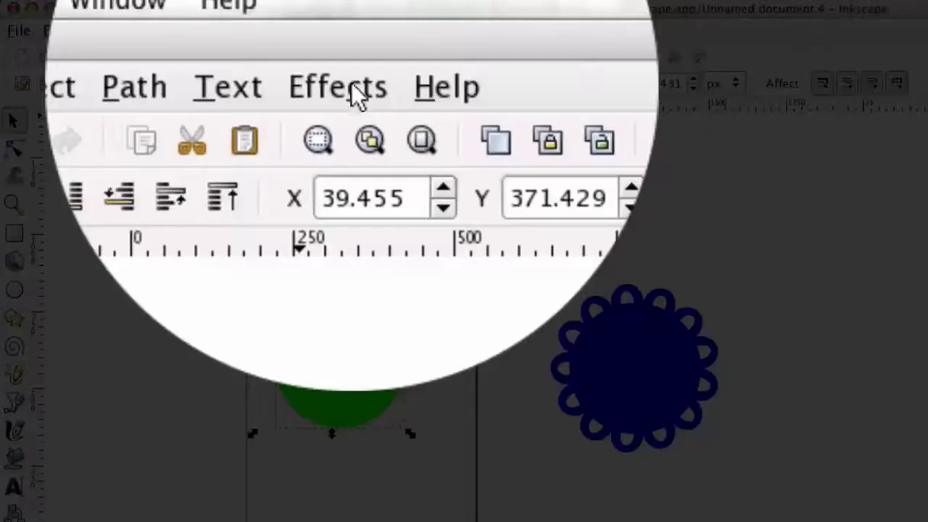
left_click(345, 31)
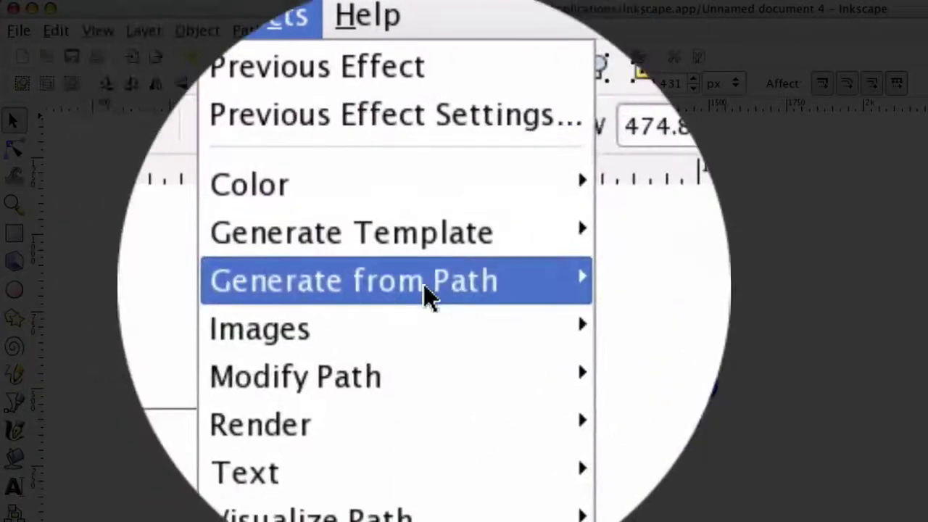
mouse_move(426, 293)
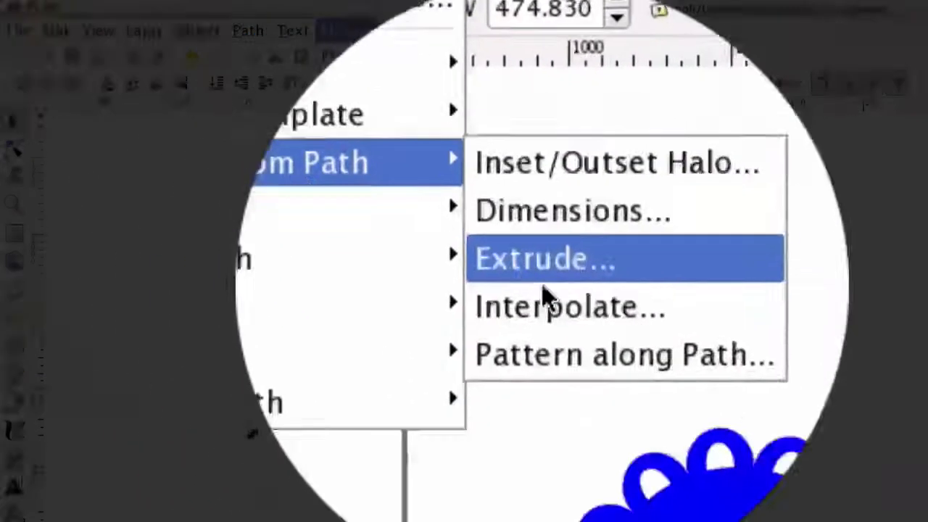
left_click(580, 354)
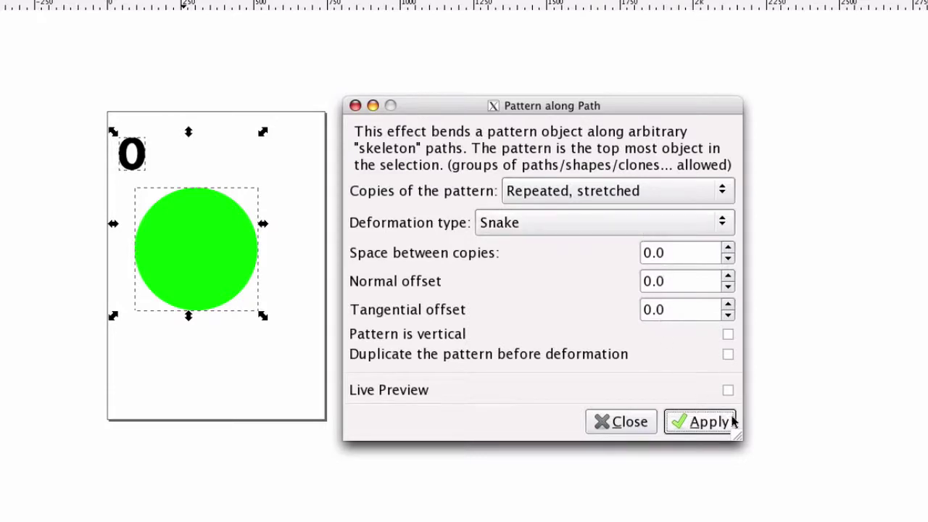
left_click(728, 391)
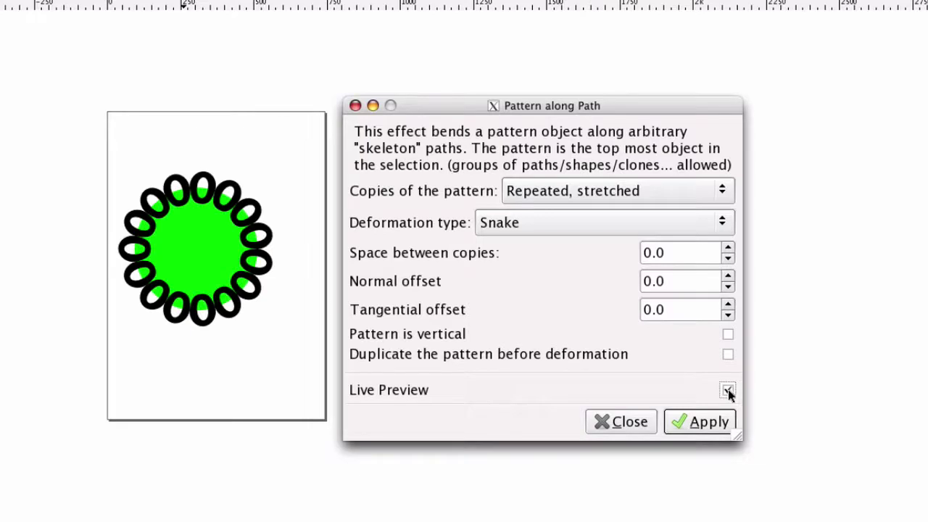
left_click(692, 419)
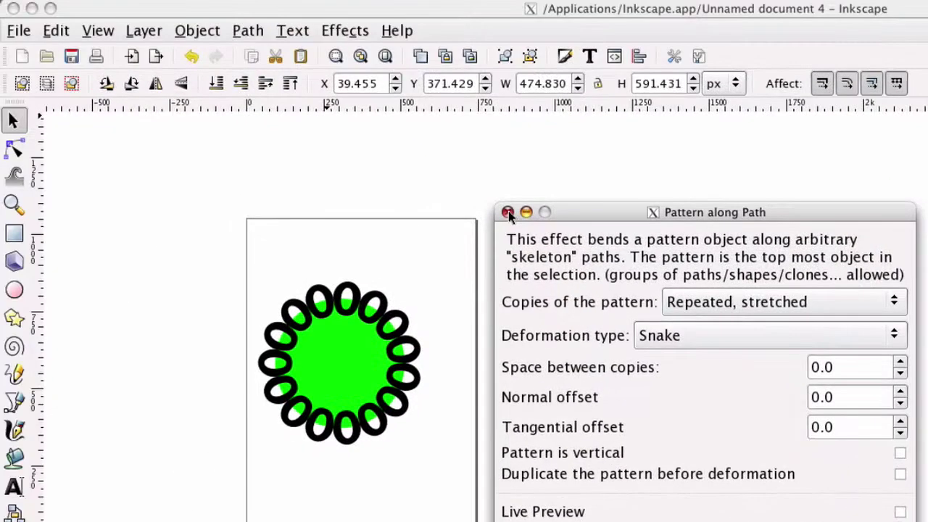
Close the Pattern along Path dialog and select the circle with its O loops for a Path union.
left_click(507, 212)
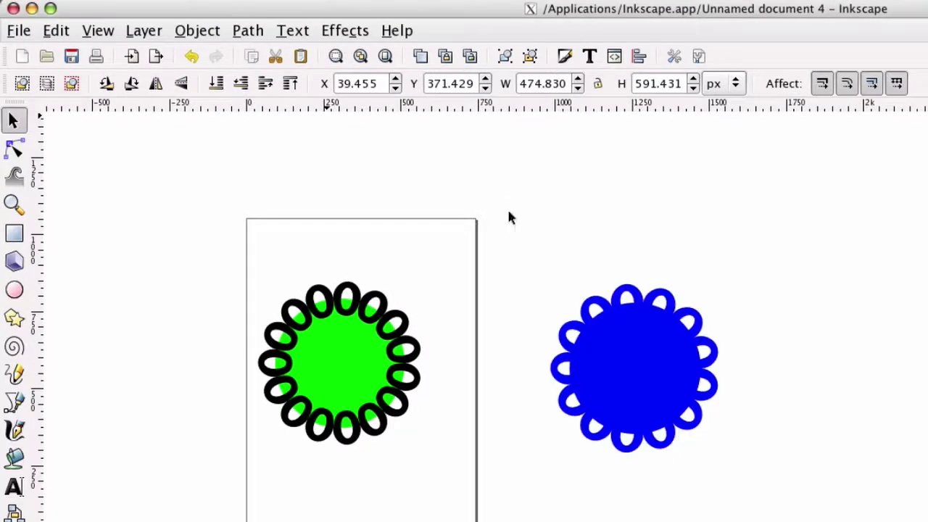
left_click_drag(209, 246, 484, 484)
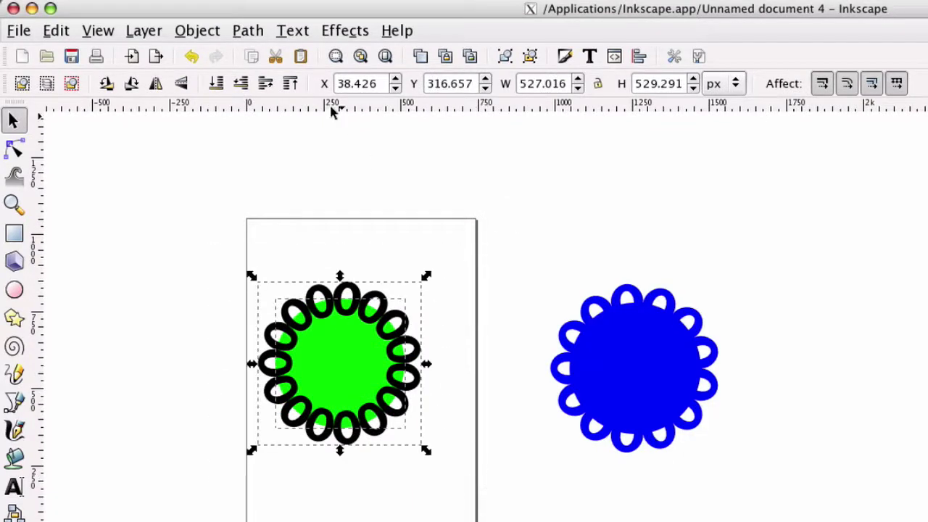
left_click(248, 32)
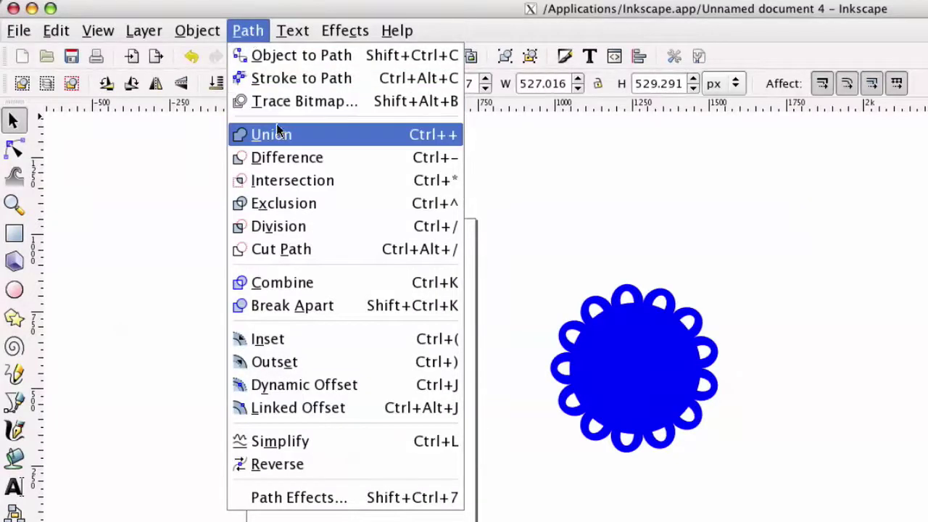